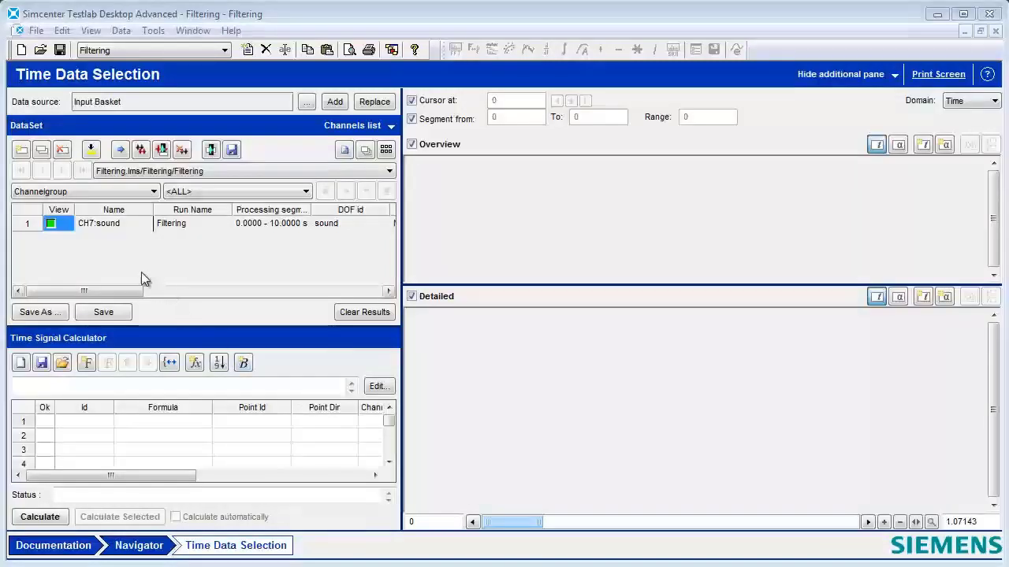
Show the CH7:sound channel and hide the Detailed plot so the overview spans 0–10 s
click(52, 223)
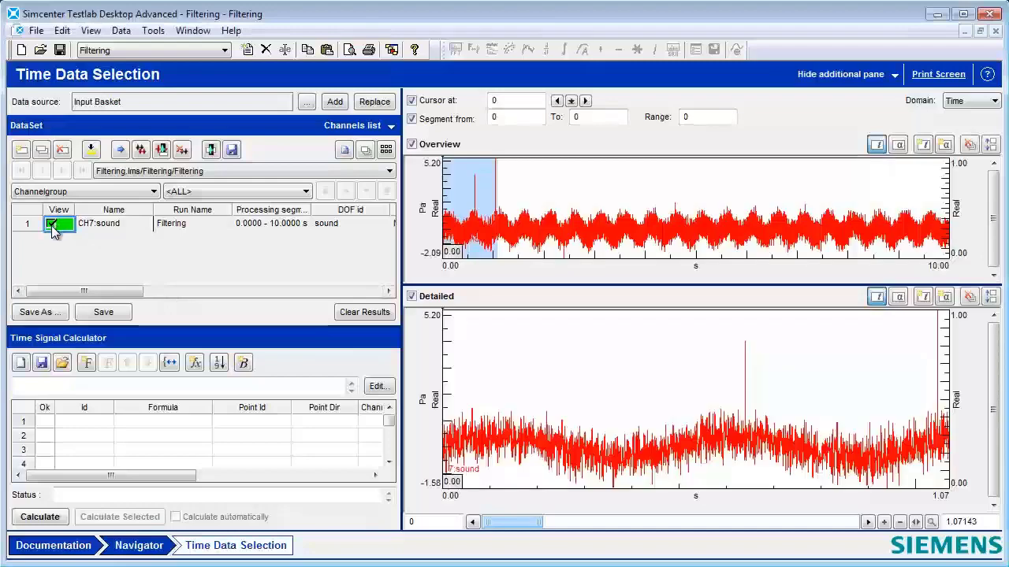
click(411, 296)
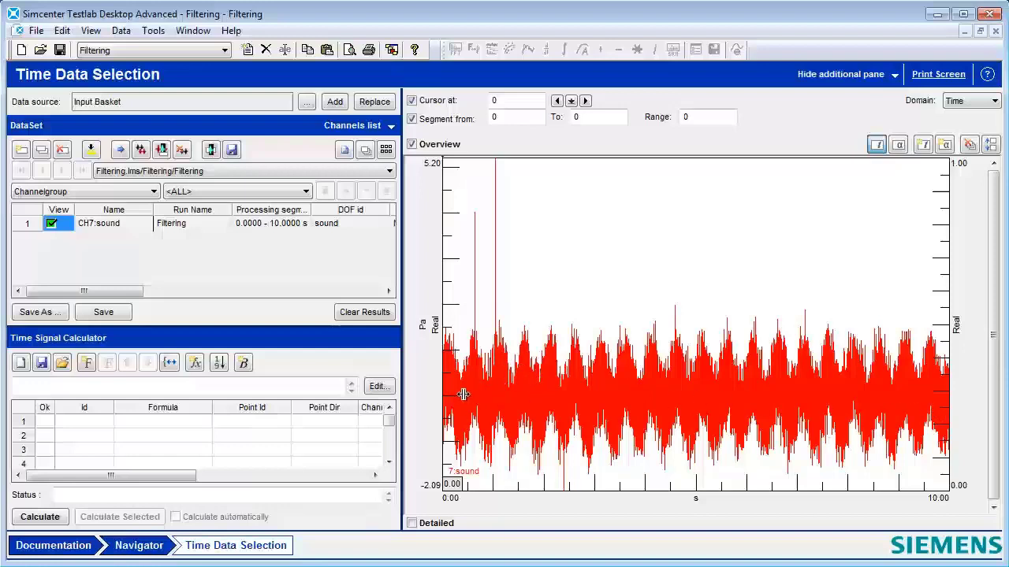
Insert the Conditioning function FILTER_LP into calculator row 1's formula
click(195, 422)
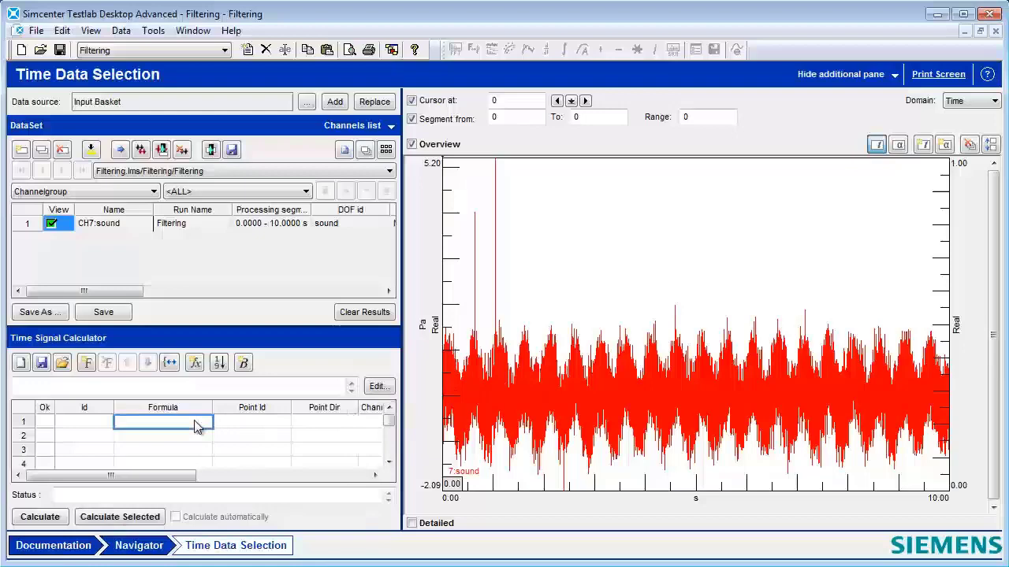
click(194, 363)
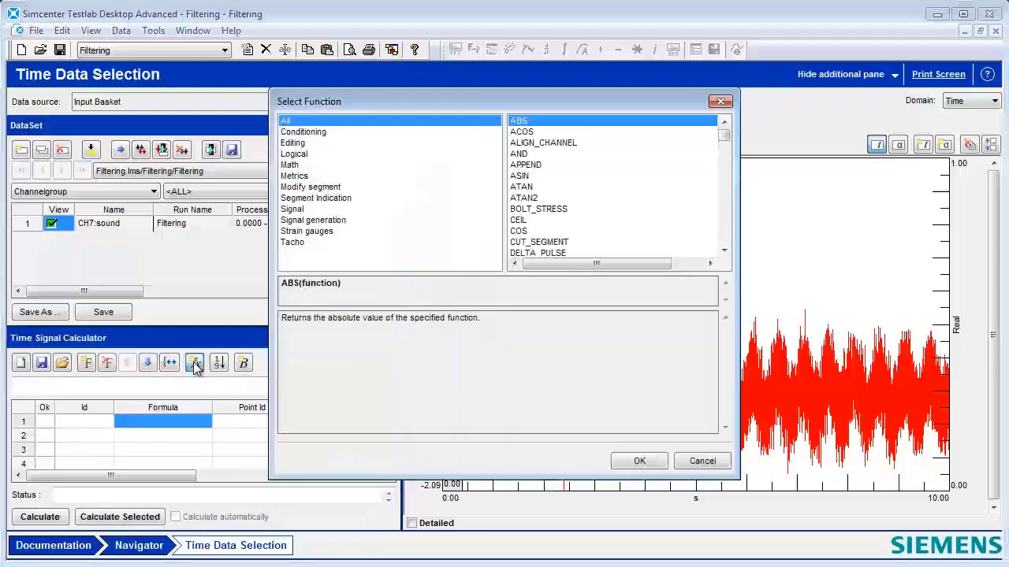
click(326, 133)
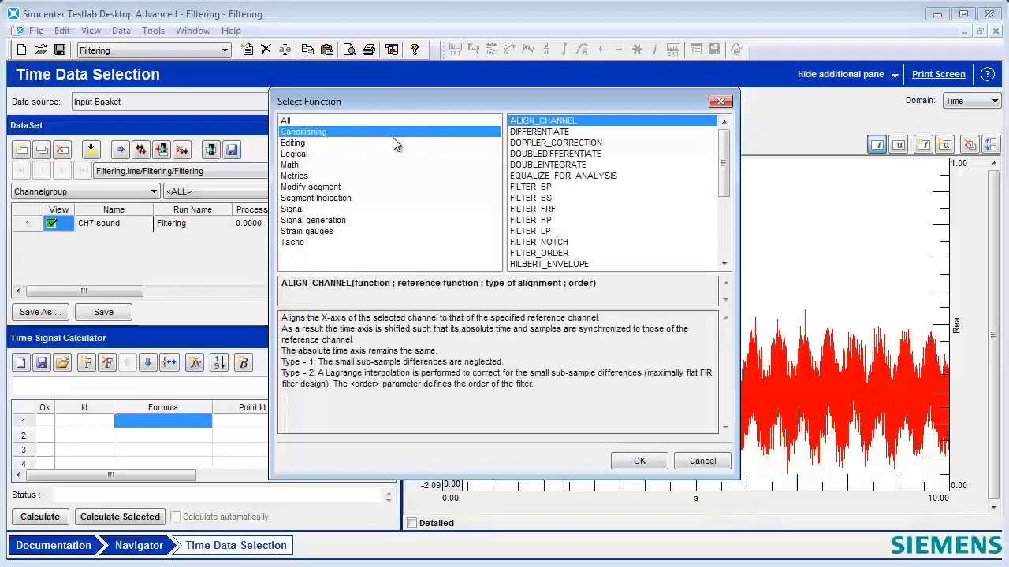
click(551, 189)
click(552, 199)
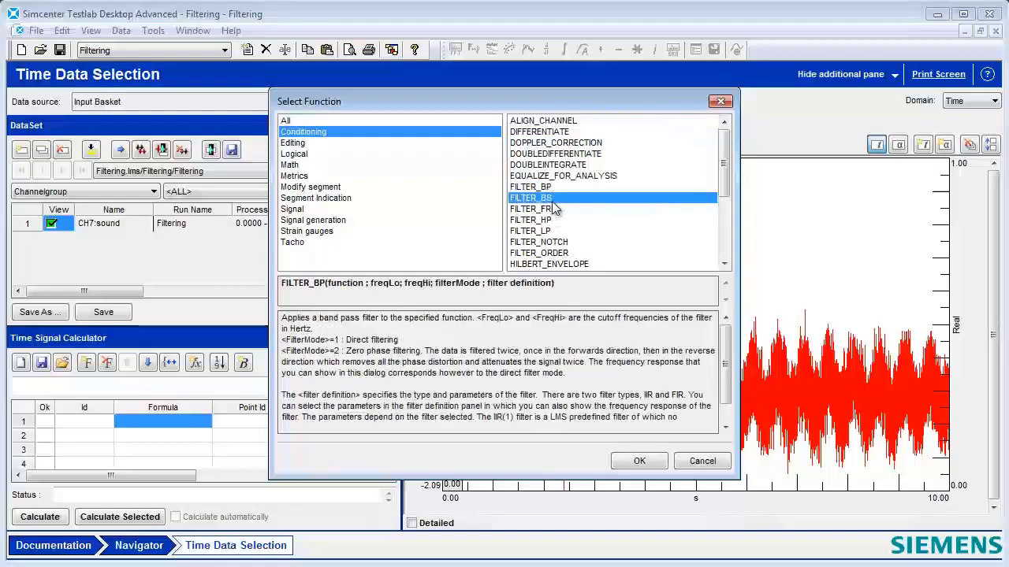
click(550, 231)
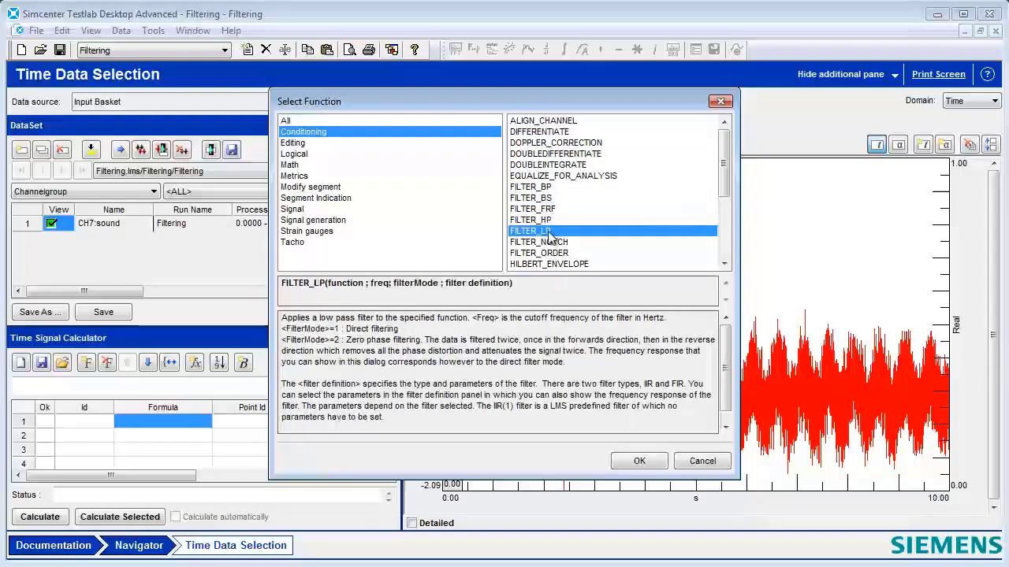
click(641, 461)
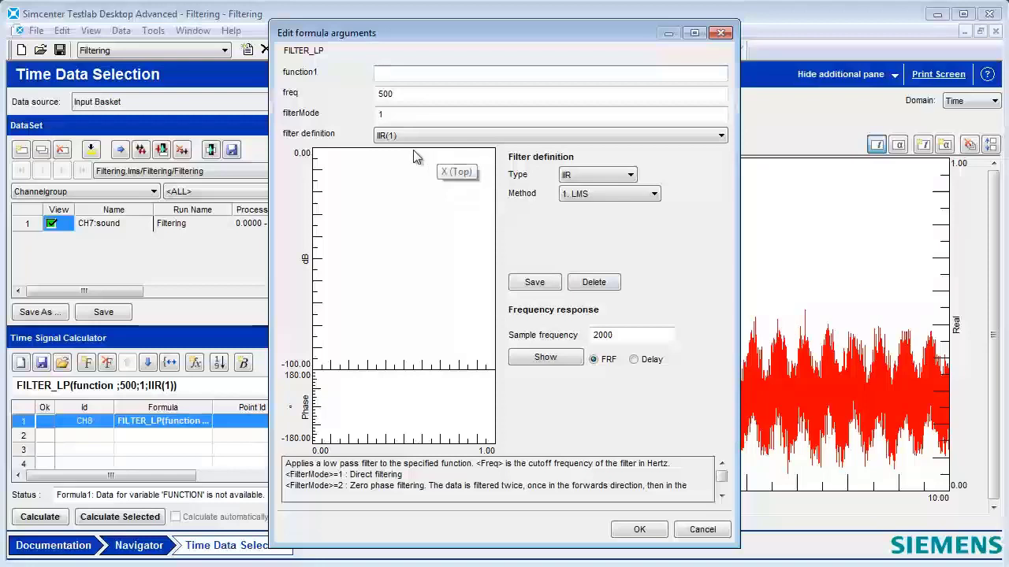
Filter CH7 at 500 Hz with a Kaiser FIR order-100 low-pass, previewing its response
click(96, 224)
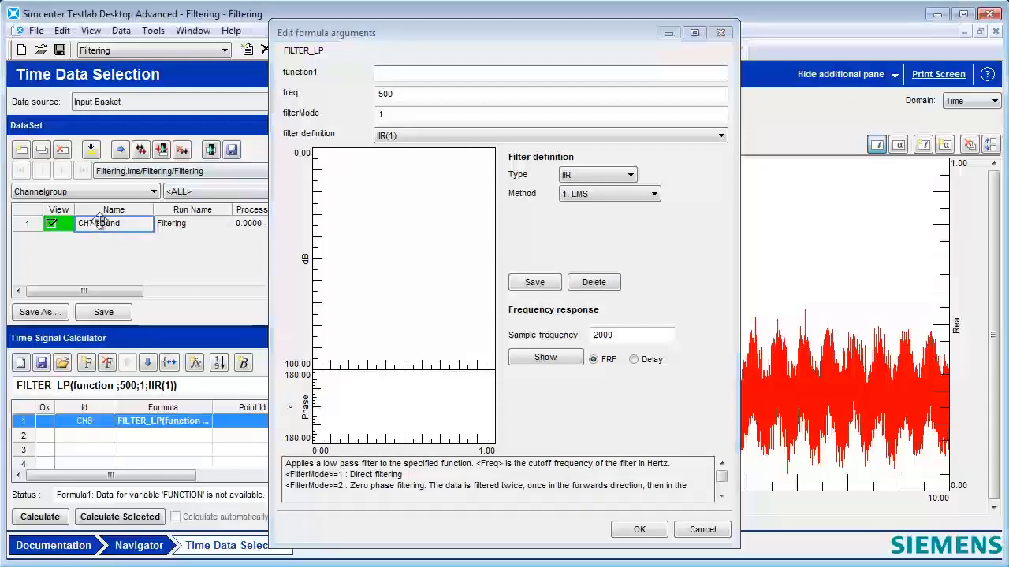
click(406, 74)
text(CH7)
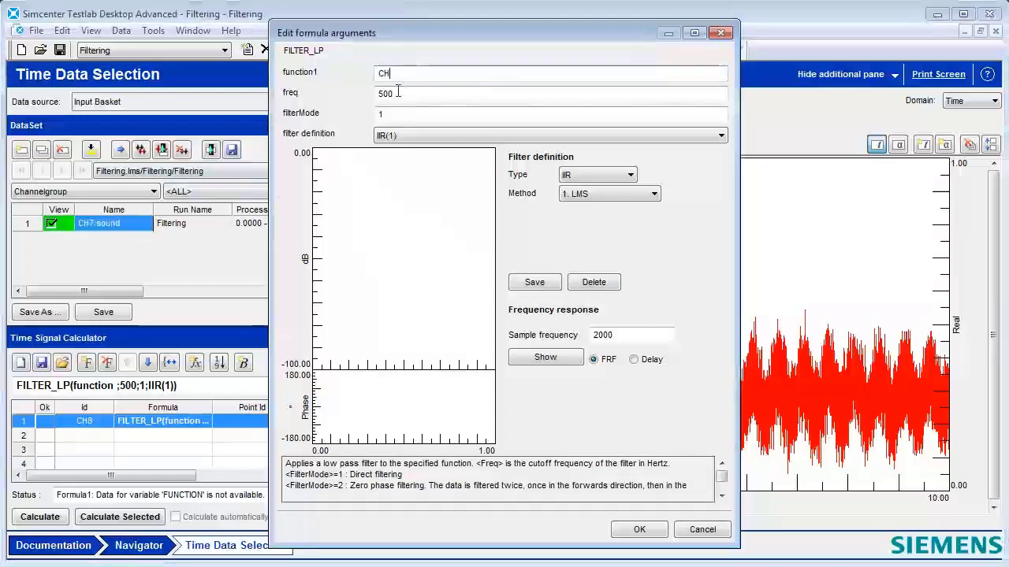
click(409, 96)
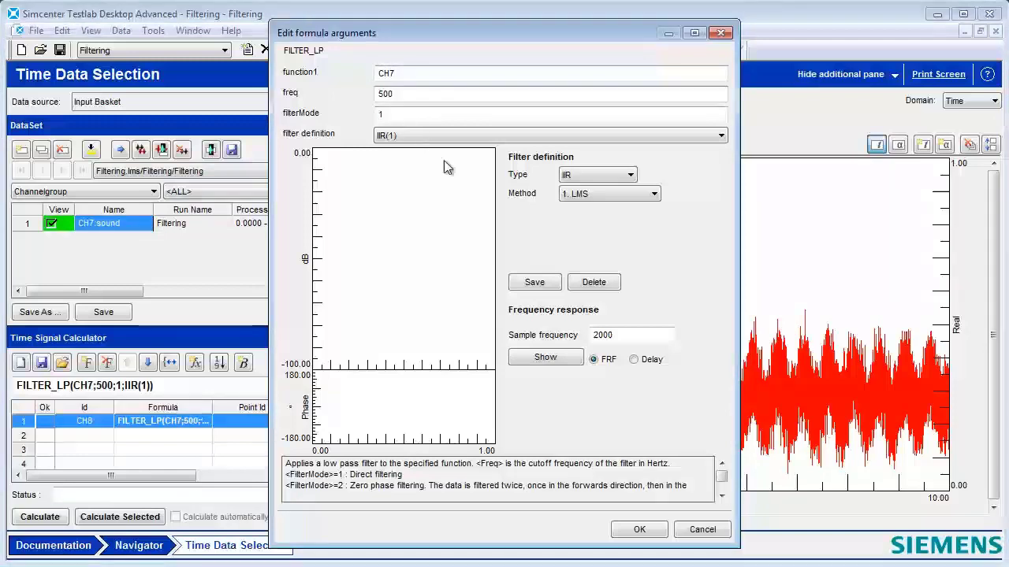
click(584, 178)
click(583, 193)
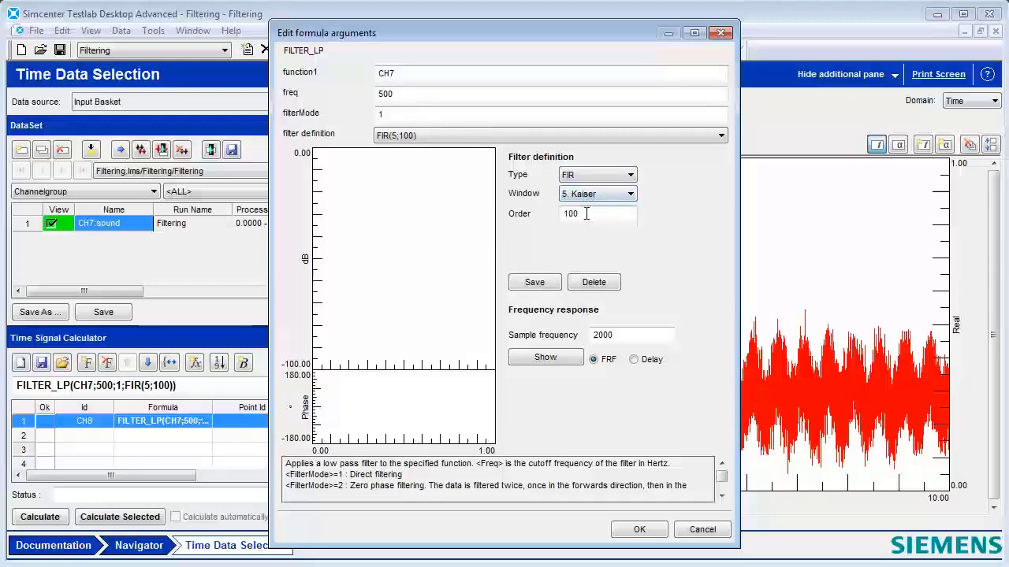
click(556, 359)
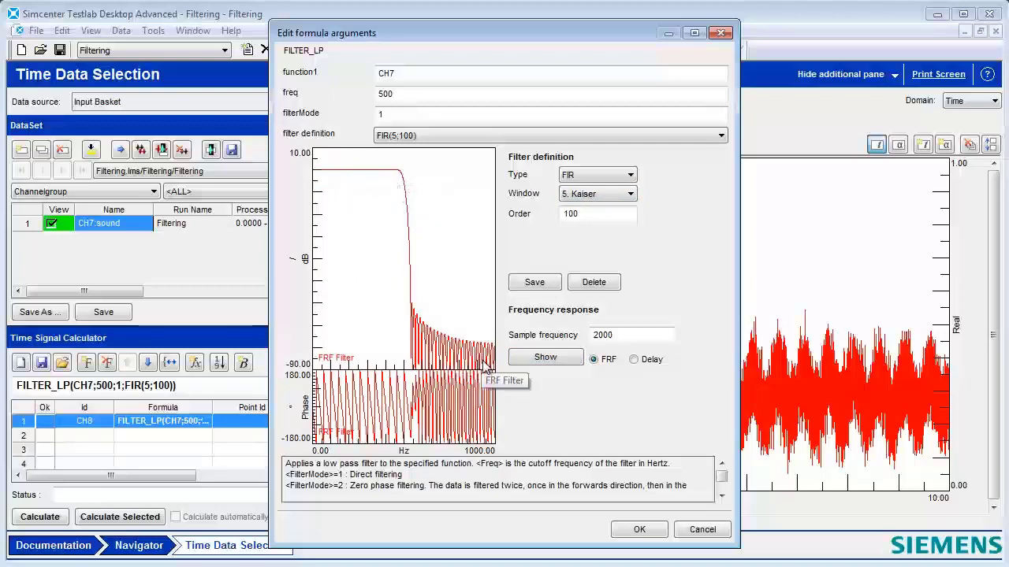
click(635, 531)
Name the output point id sound_filtered, calculate it, and display CH8:sound_filtered
click(247, 424)
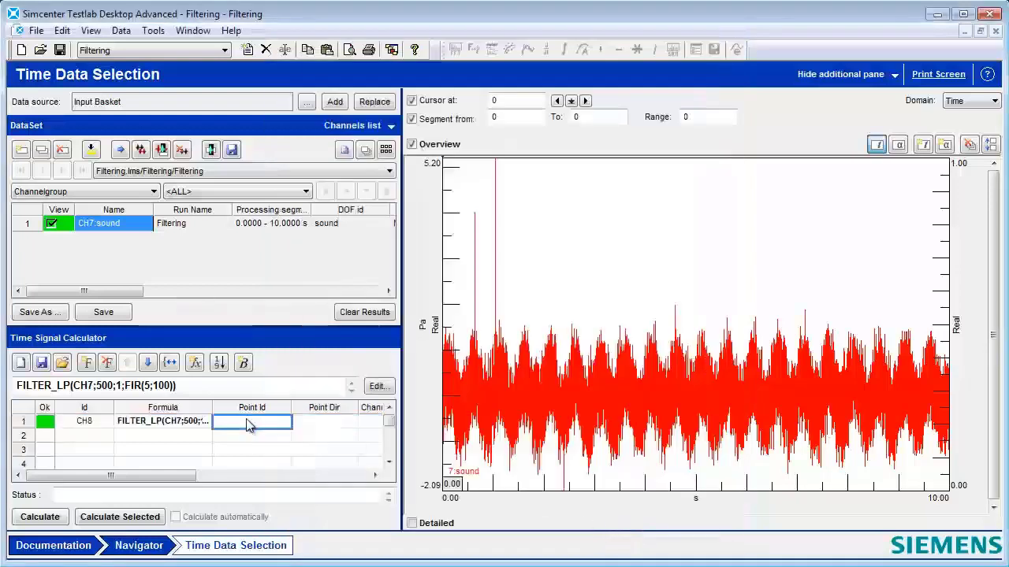
text(sound_)
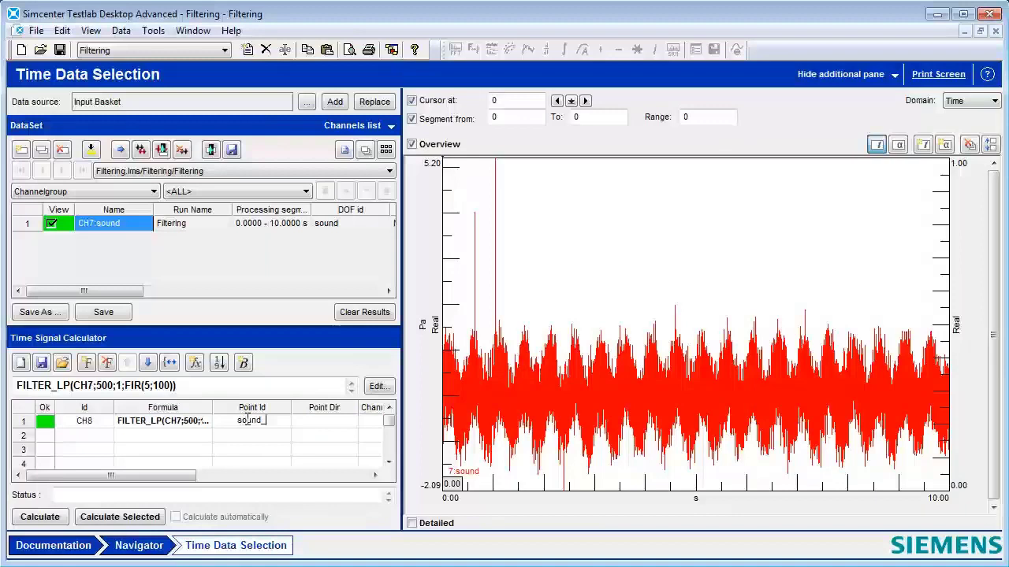
text(filtered)
click(44, 517)
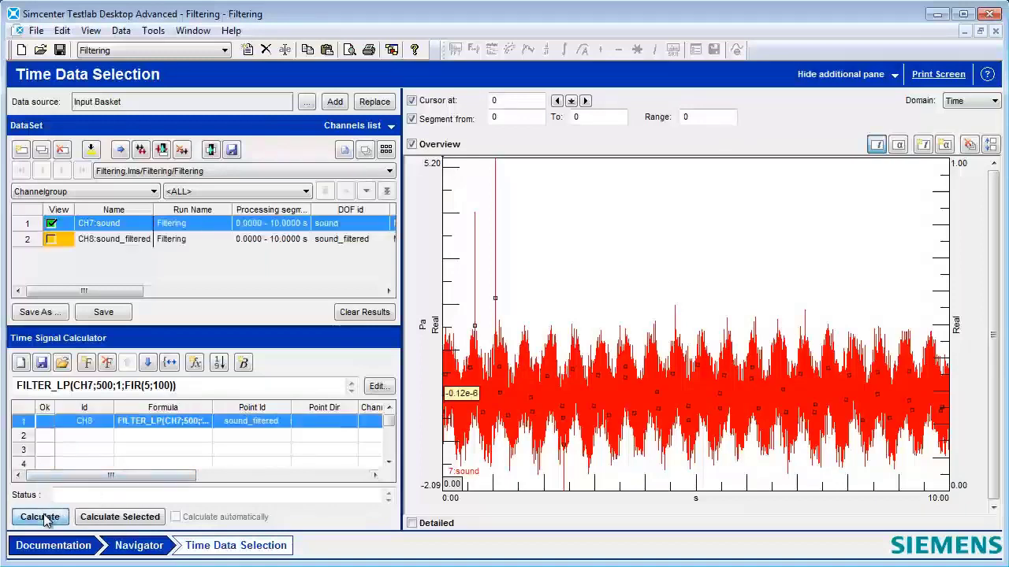
click(50, 238)
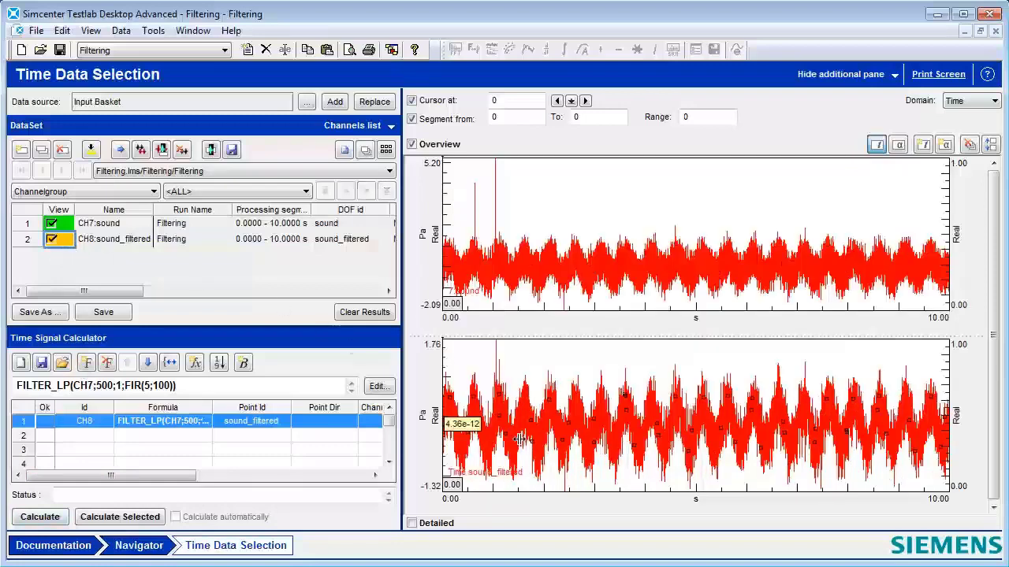
Set Curves per window to 2 so both signals overlay in one plot
click(386, 151)
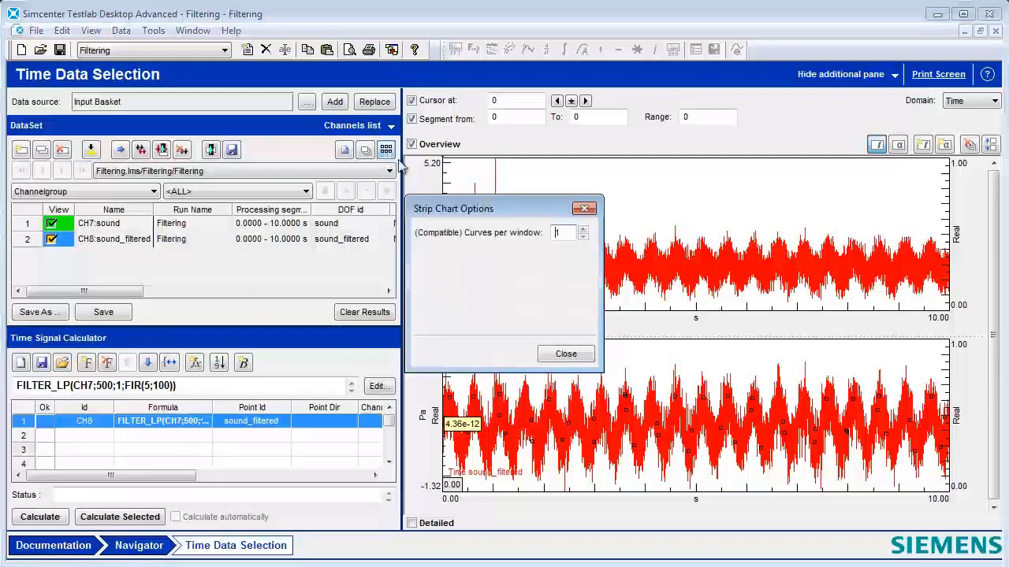
click(582, 229)
click(565, 353)
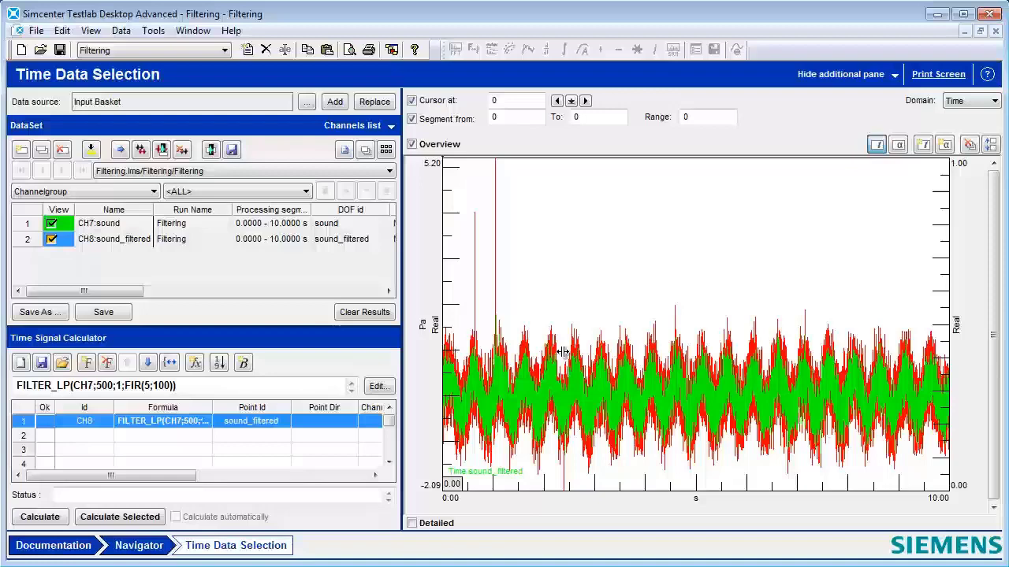
Change the low-pass cutoff frequency from 500 to 5 Hz and preview its response
click(381, 387)
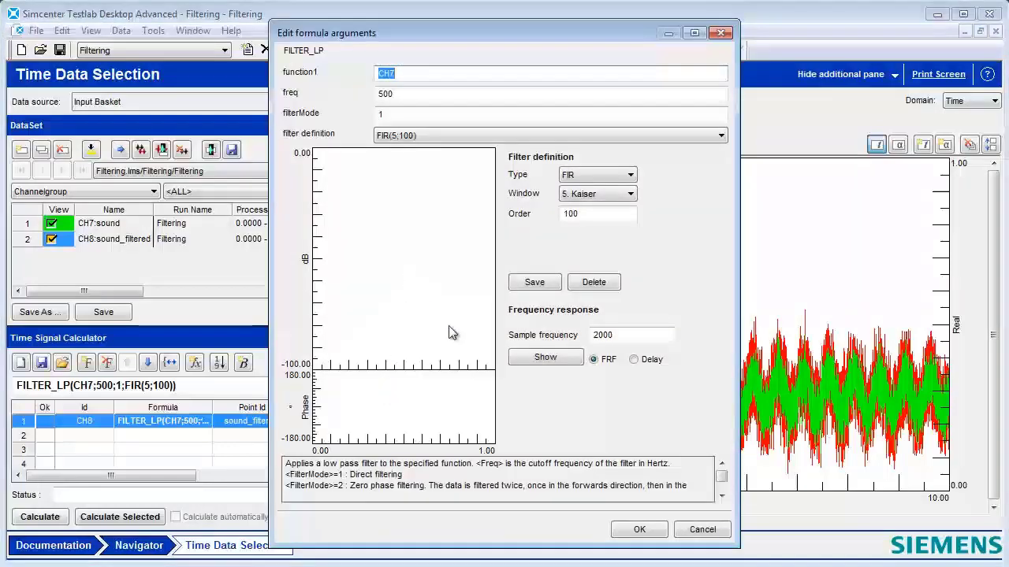
click(548, 360)
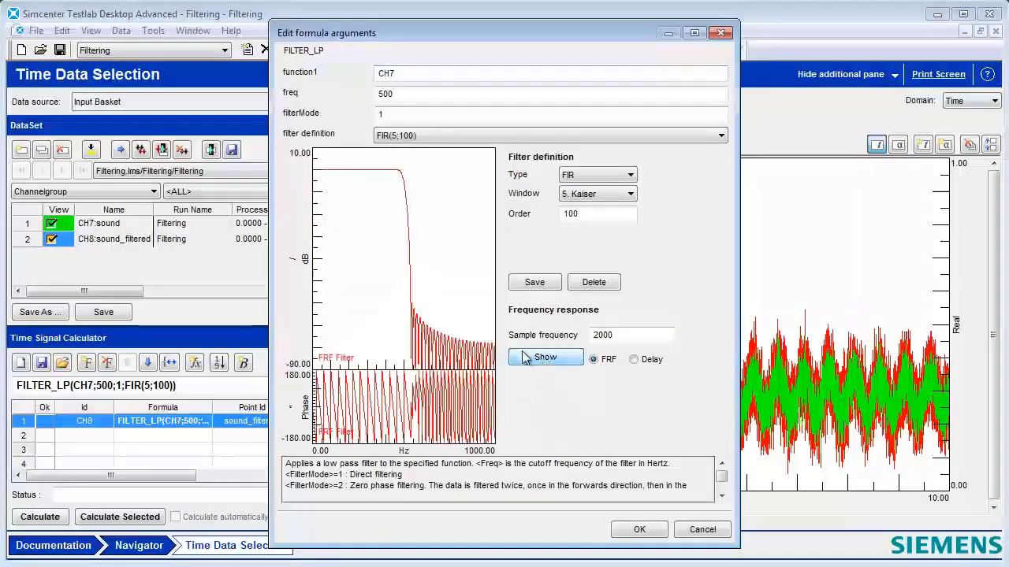
double_click(404, 95)
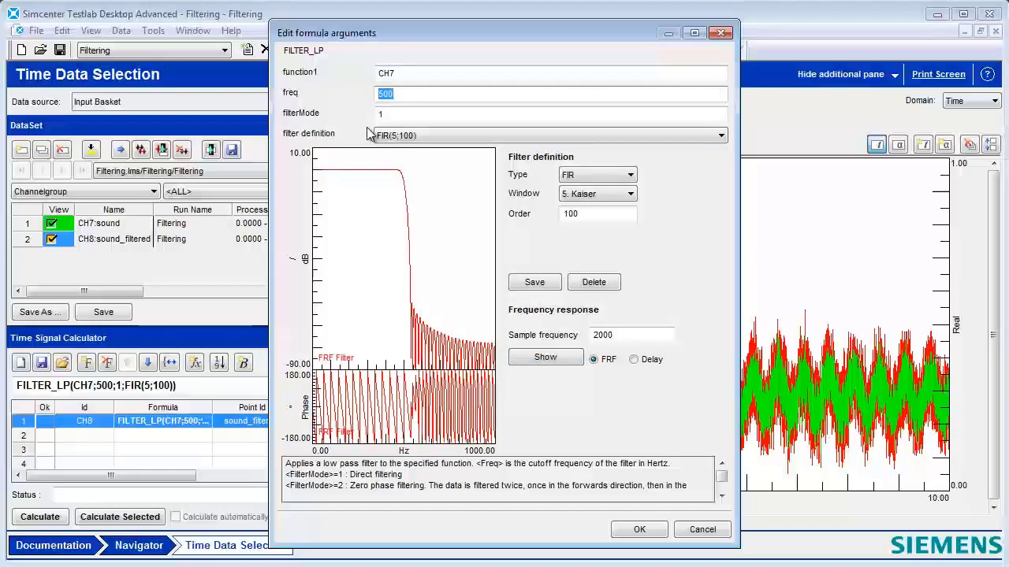
text(5)
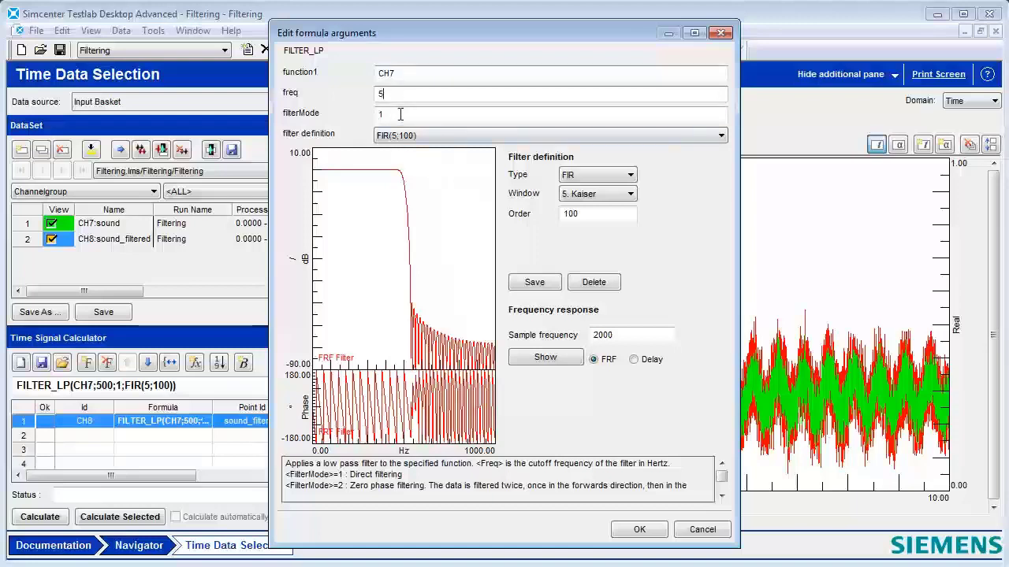
key(Tab)
click(544, 356)
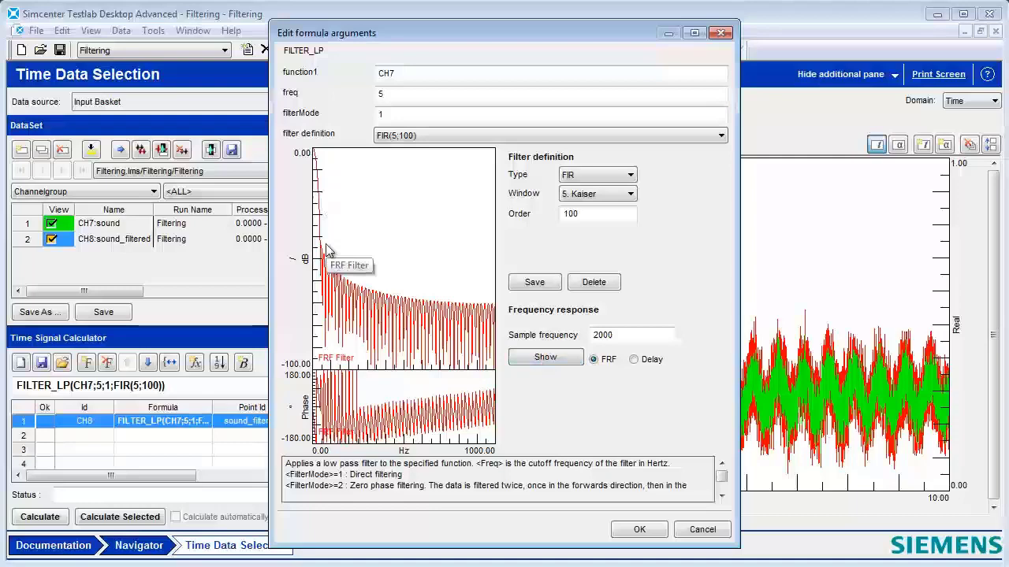
Preview the response at 200 Hz sample frequency, apply it, and recalculate sound_filtered
click(628, 340)
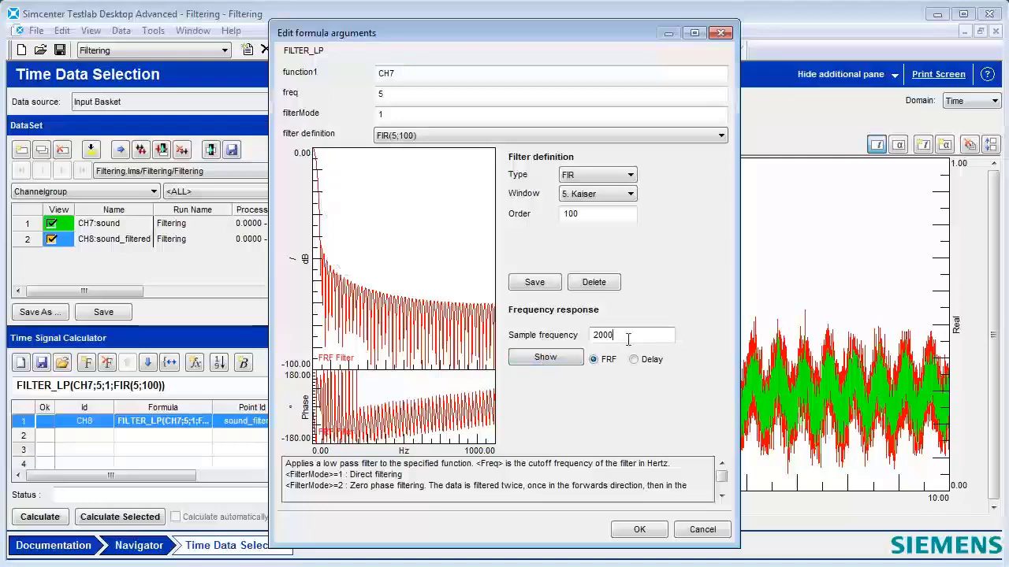
key(BackSpace)
click(552, 357)
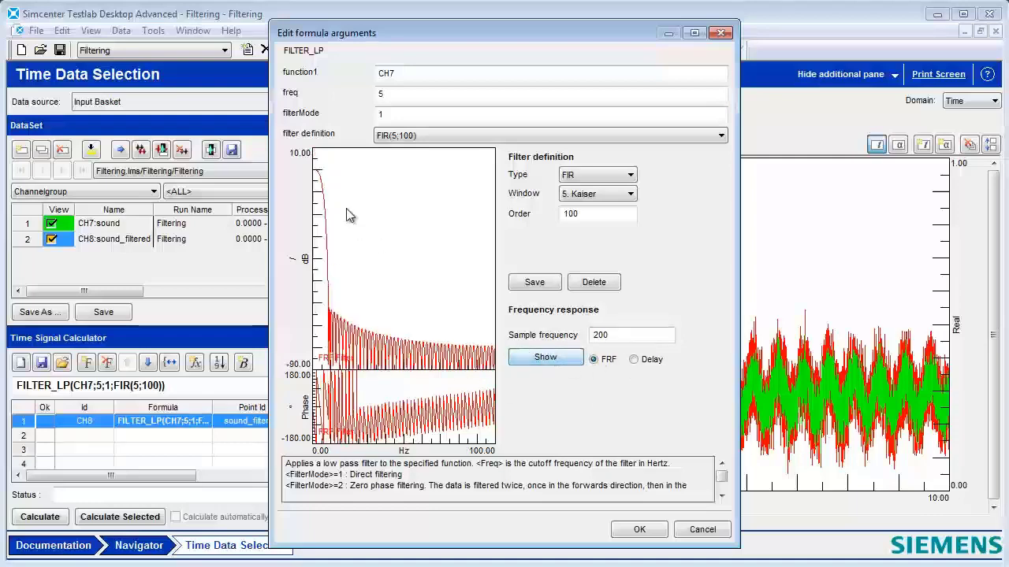
click(646, 526)
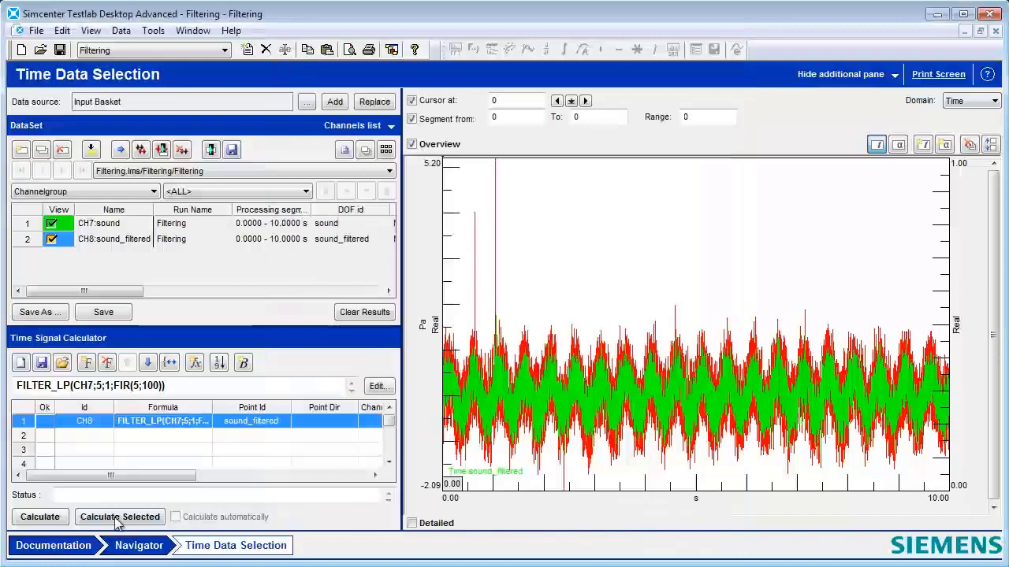
click(130, 522)
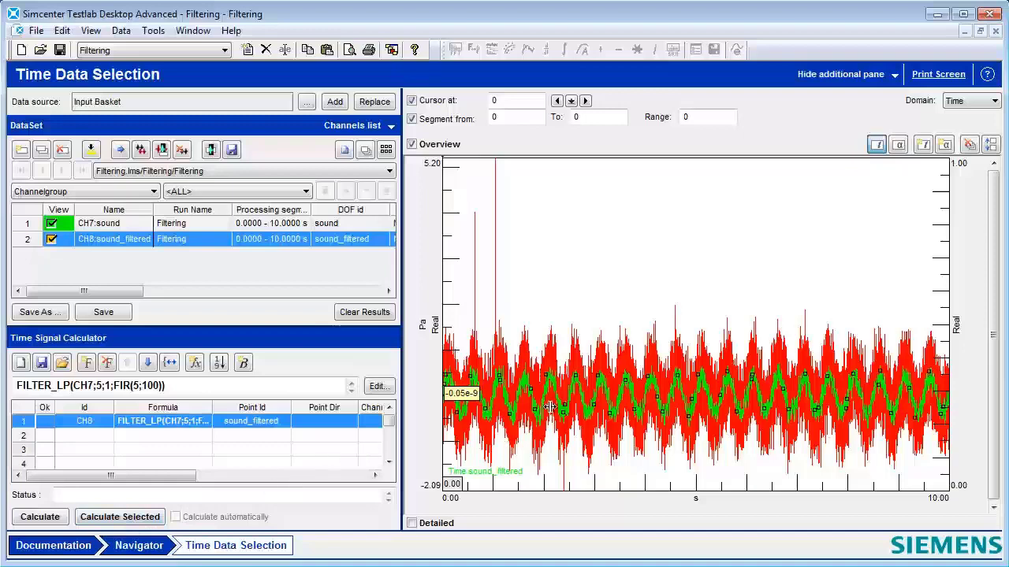
Raise the FIR filter order from 100 to 2000 and recalculate sound_filtered
click(377, 387)
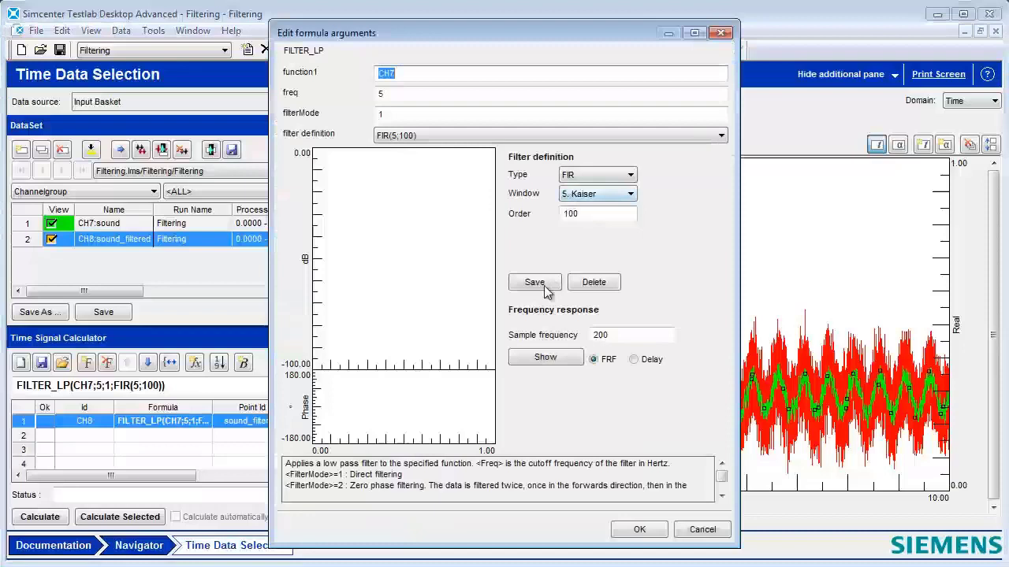
click(536, 357)
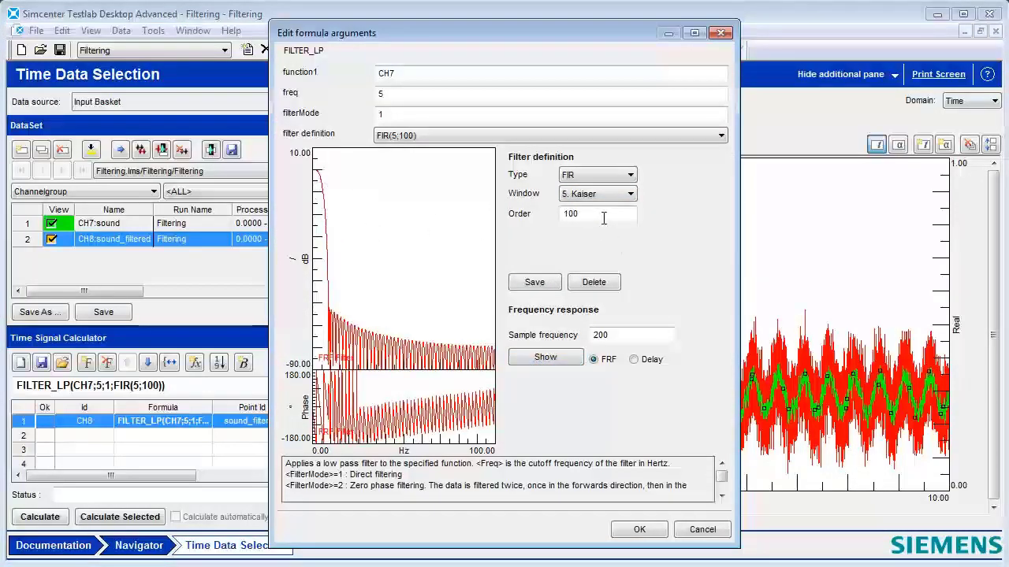
drag(603, 217, 518, 222)
click(557, 356)
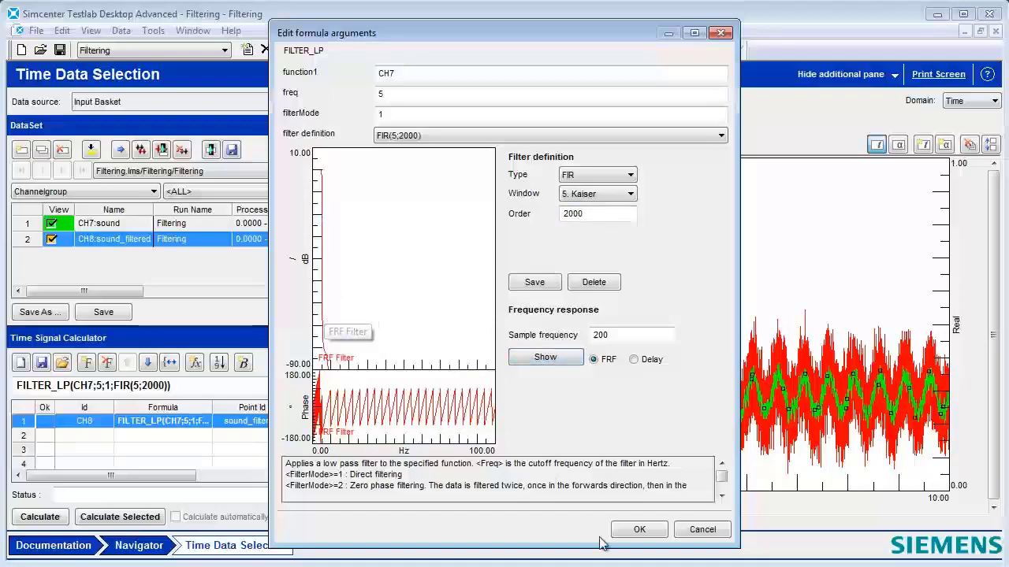
click(640, 530)
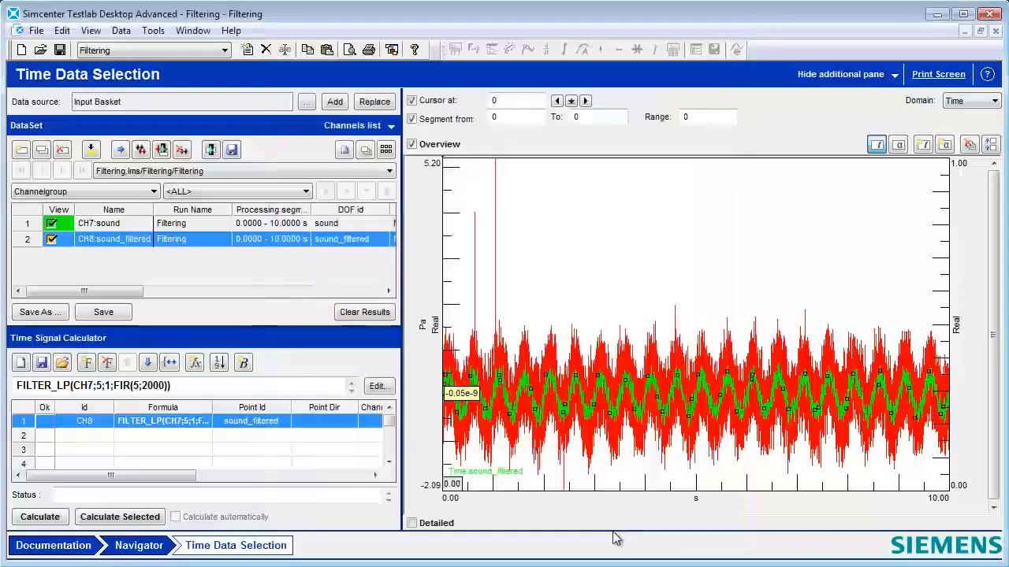
click(120, 517)
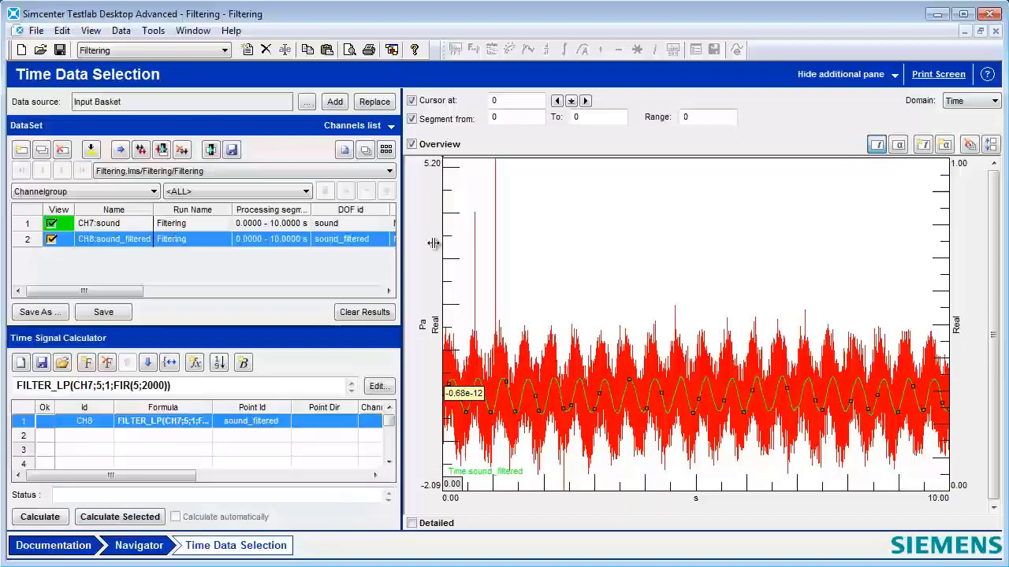
Re-enable the Detailed plot and scroll it to the 1.07–2.14 s window
click(411, 524)
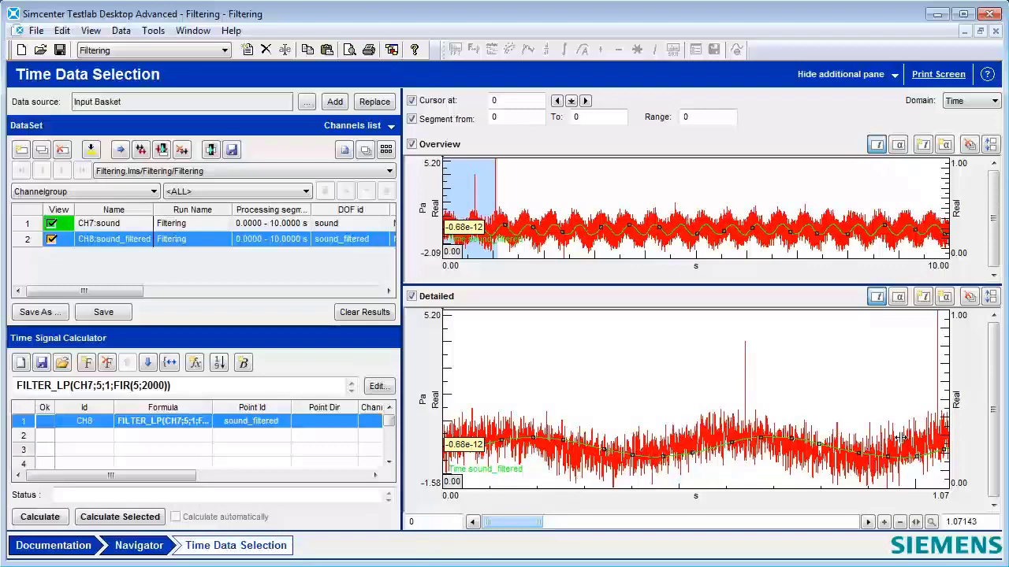
drag(516, 528, 556, 530)
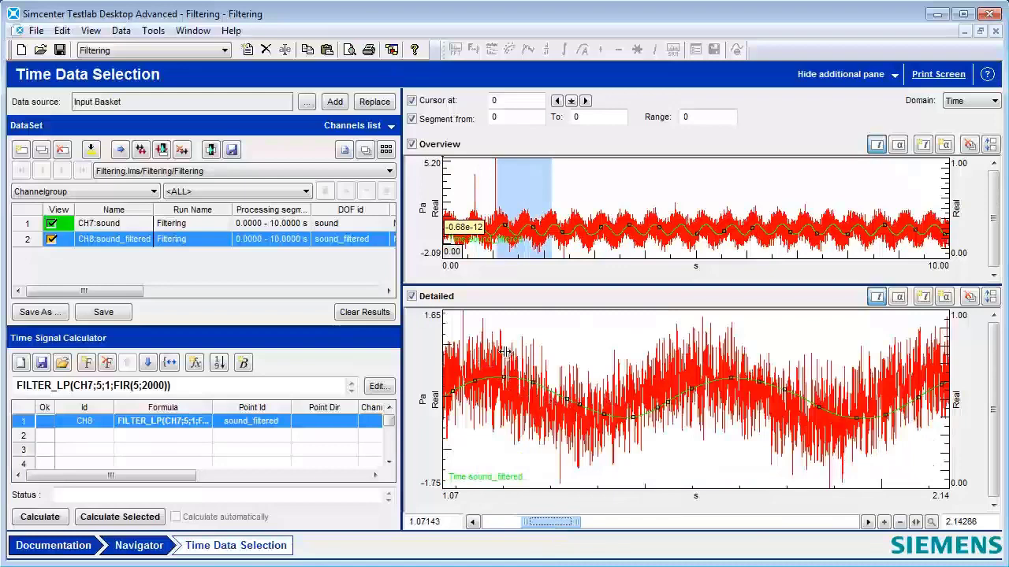
Set filterMode to 2 for zero-phase filtering and recalculate sound_filtered
click(379, 390)
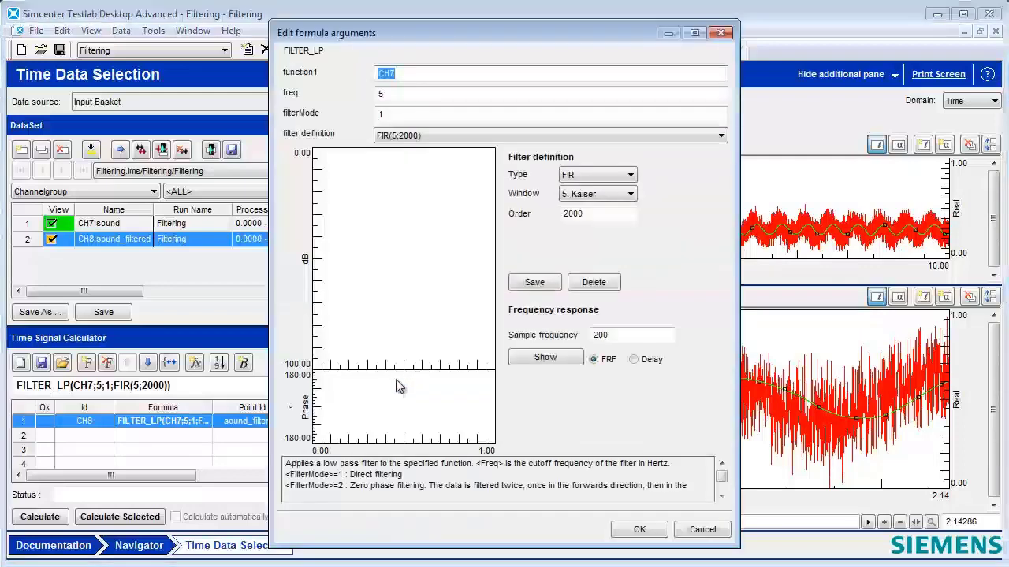
click(376, 112)
text(2)
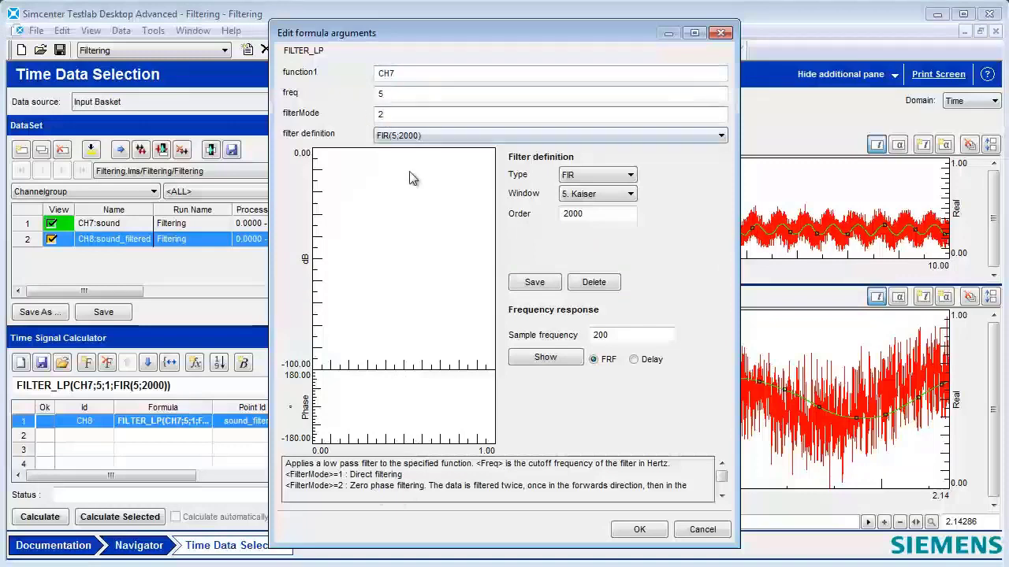
click(542, 357)
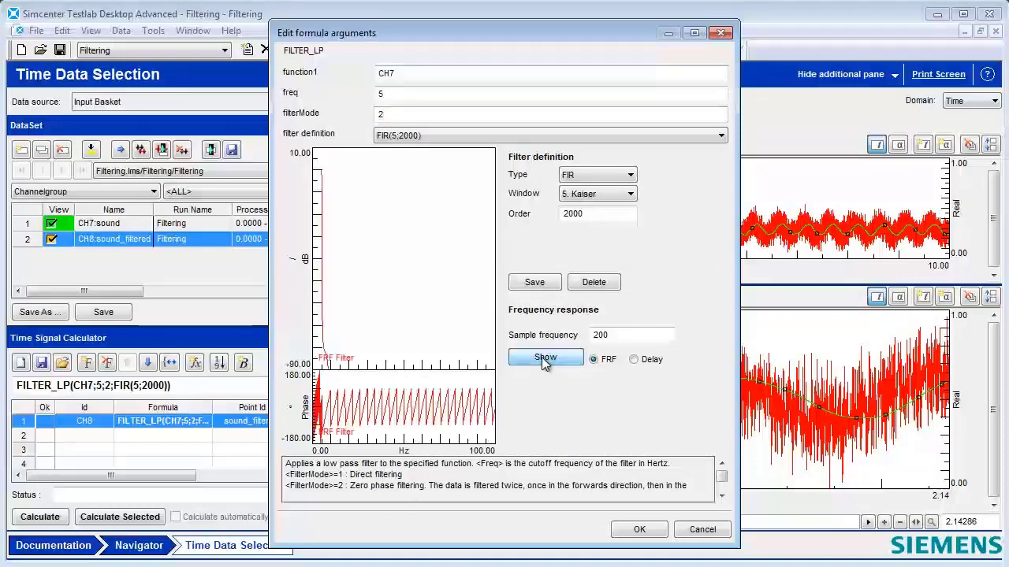
click(637, 531)
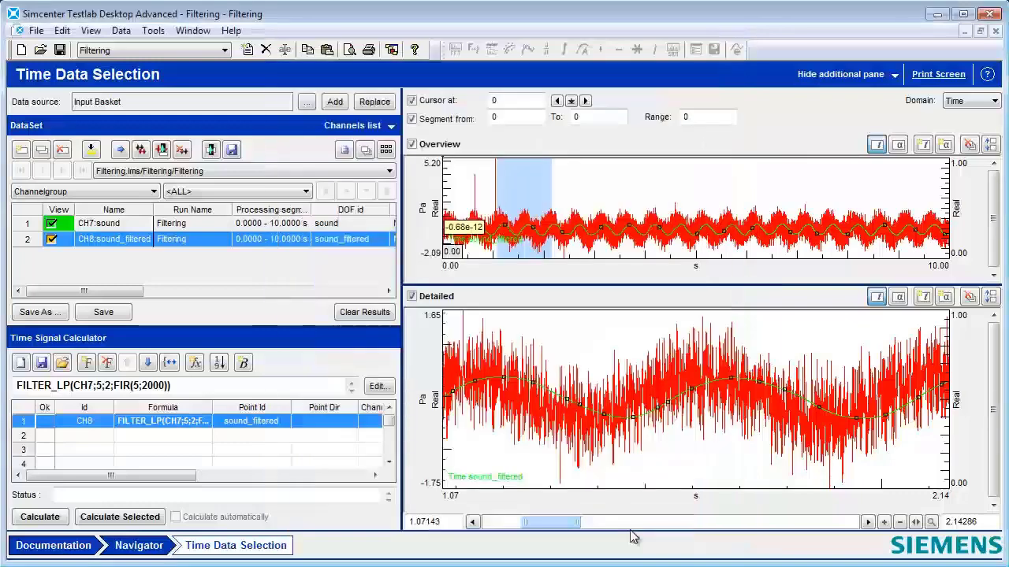
click(142, 522)
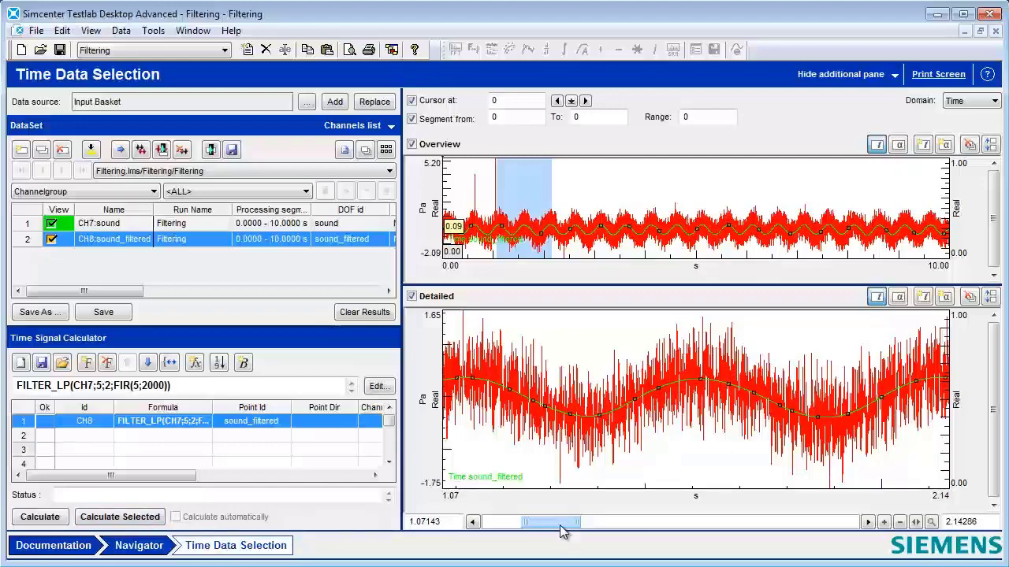
Scroll the Detailed plot to 8.93–10.00 s and reopen the FILTER_LP arguments
drag(560, 525, 842, 525)
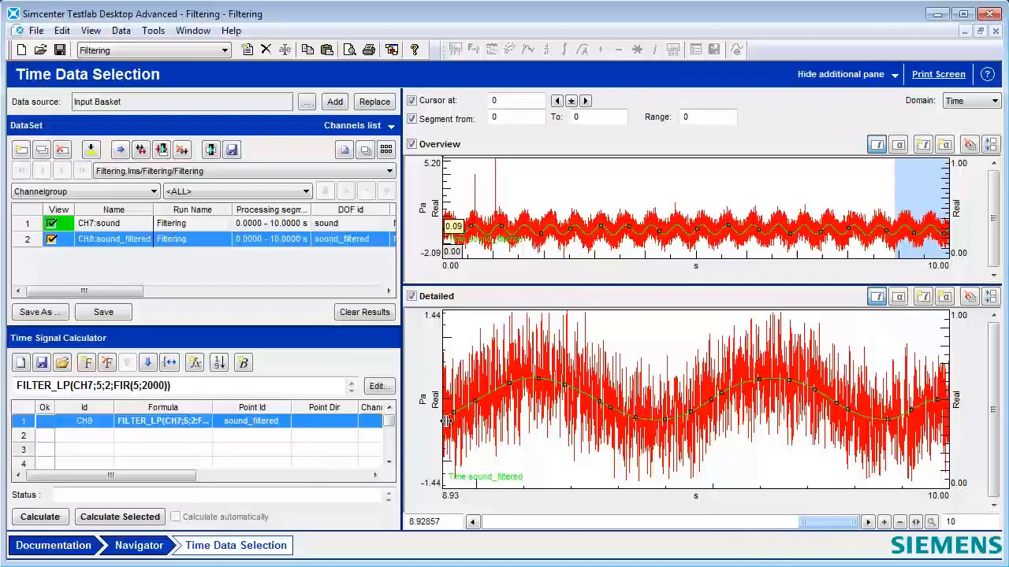
click(378, 386)
Switch CH8 to a 10th-order Butterworth IIR, FILTER_LP(CH7;5;2;IIR(2;10)), and recalculate sound_filtered
click(550, 359)
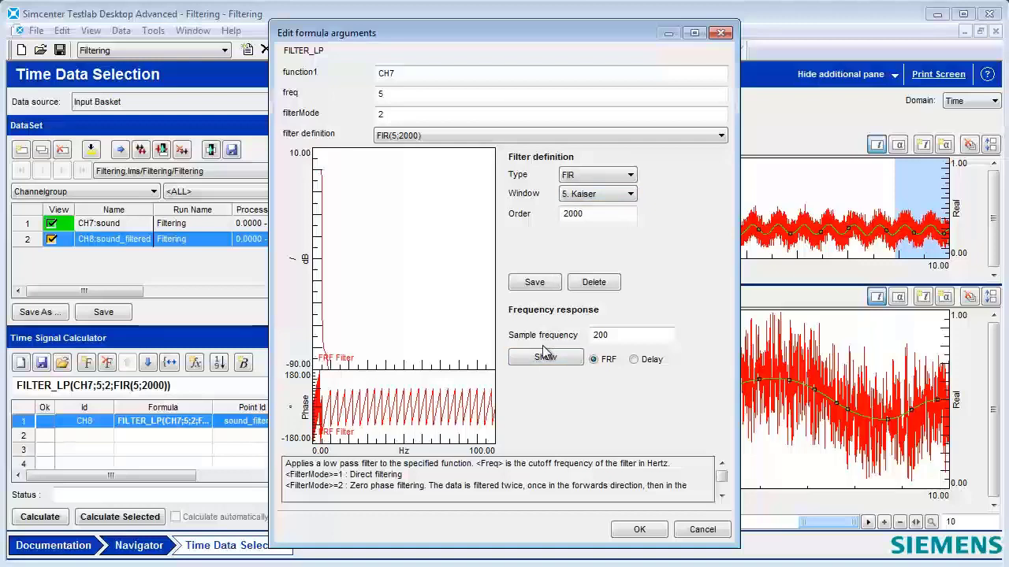
click(611, 176)
click(587, 199)
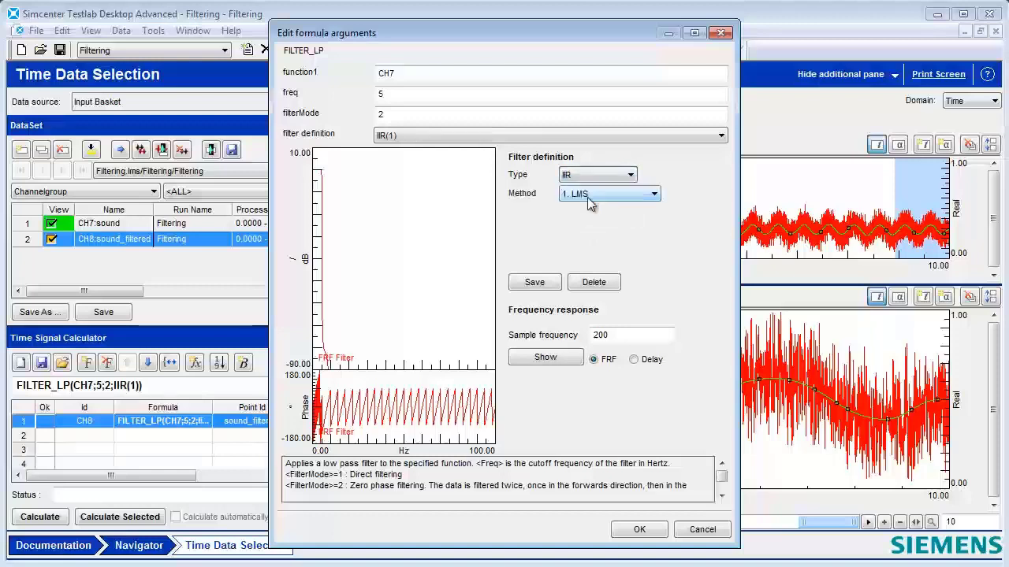
click(587, 195)
click(590, 219)
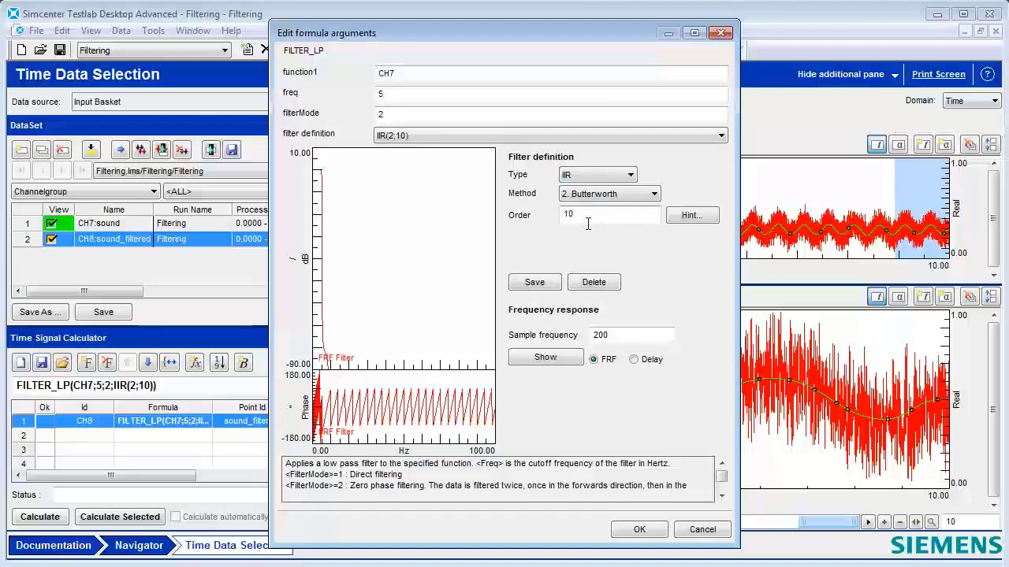
click(547, 358)
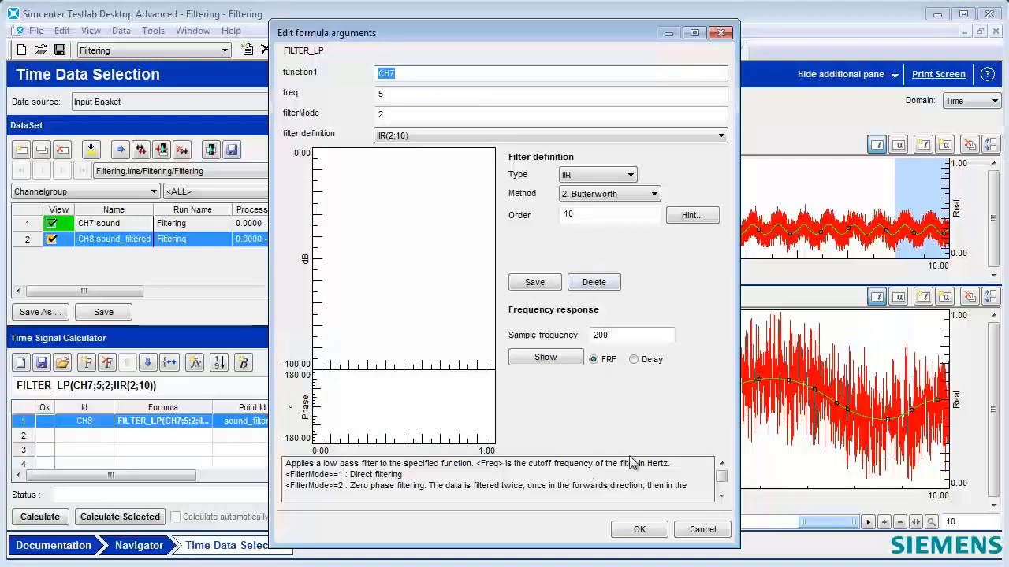
click(639, 530)
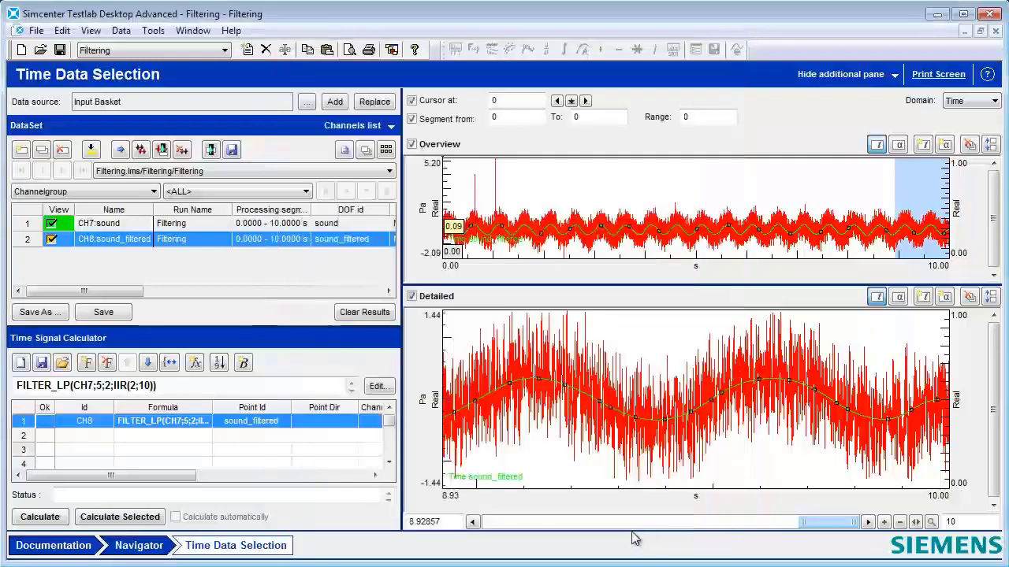
click(120, 519)
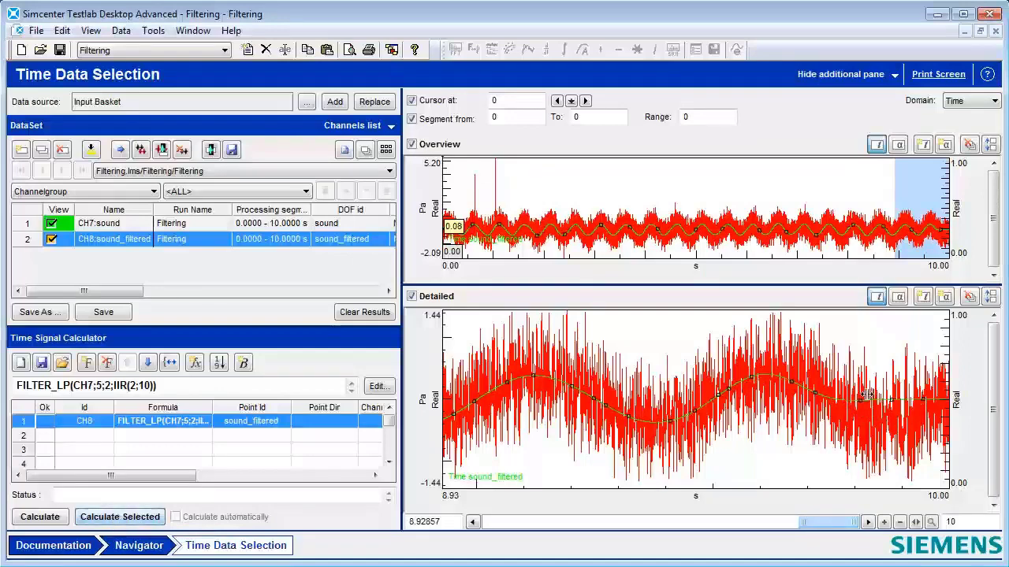